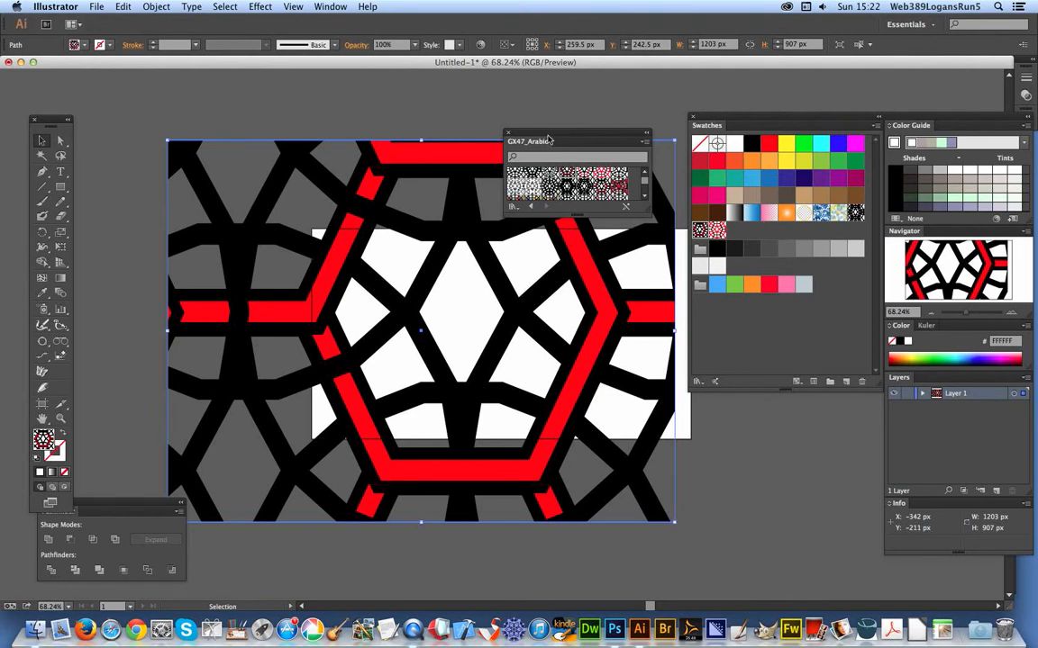
Delete the pattern-filled rectangle and place the red and black hexagon pattern's editable artwork from its swatch onto the artboard
key("Delete")
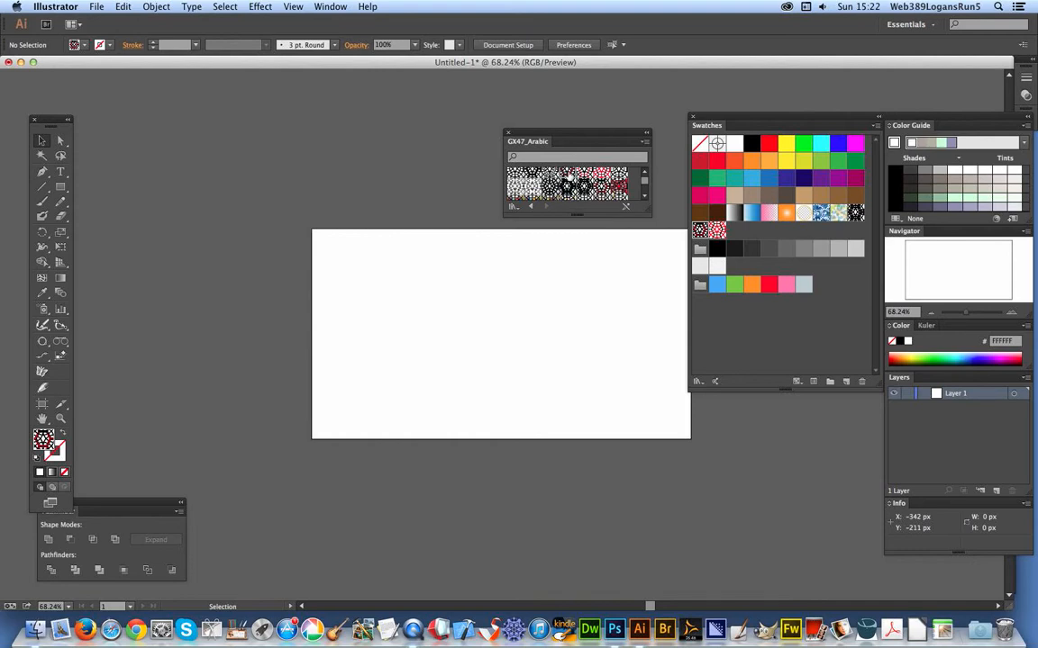
mouse_move(524, 172)
left_mouse_down()
mouse_move(490, 211)
mouse_move(450, 325)
left_mouse_up()
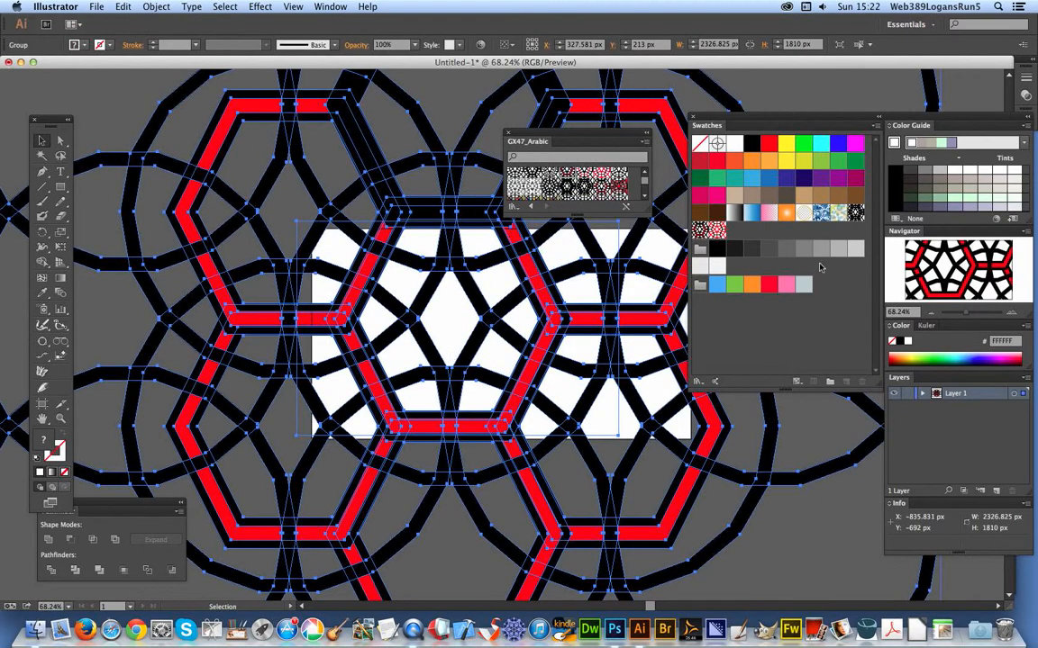
left_click(960, 314)
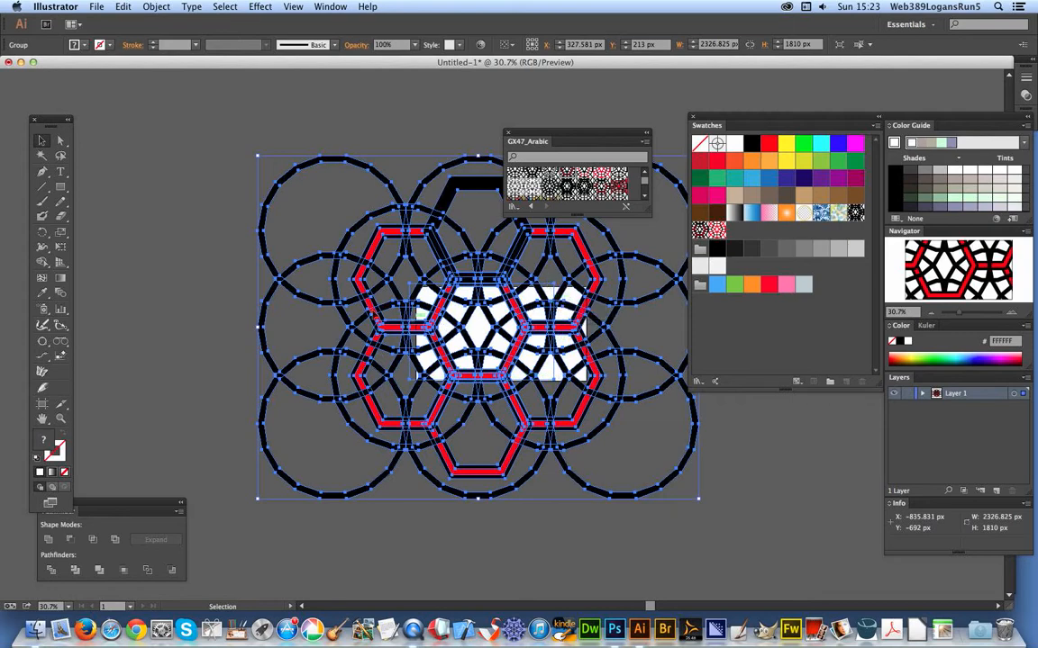
Draw a rectangle of 763 × 509 px over the pattern artwork, matching its tile boundary exactly
left_click(61, 187)
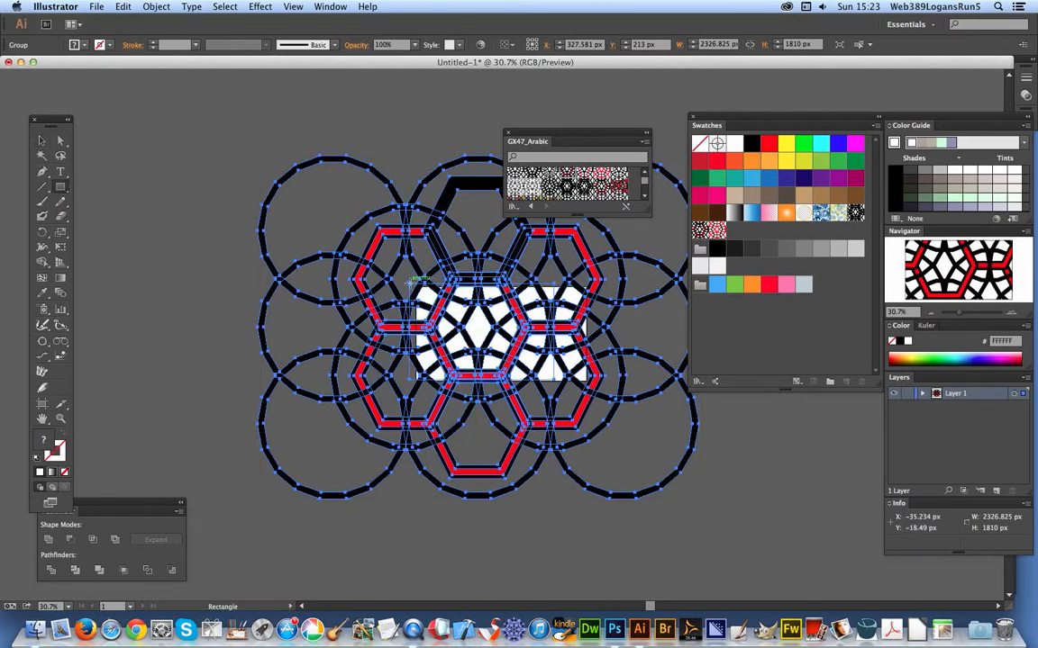
left_click_drag(410, 281, 553, 381)
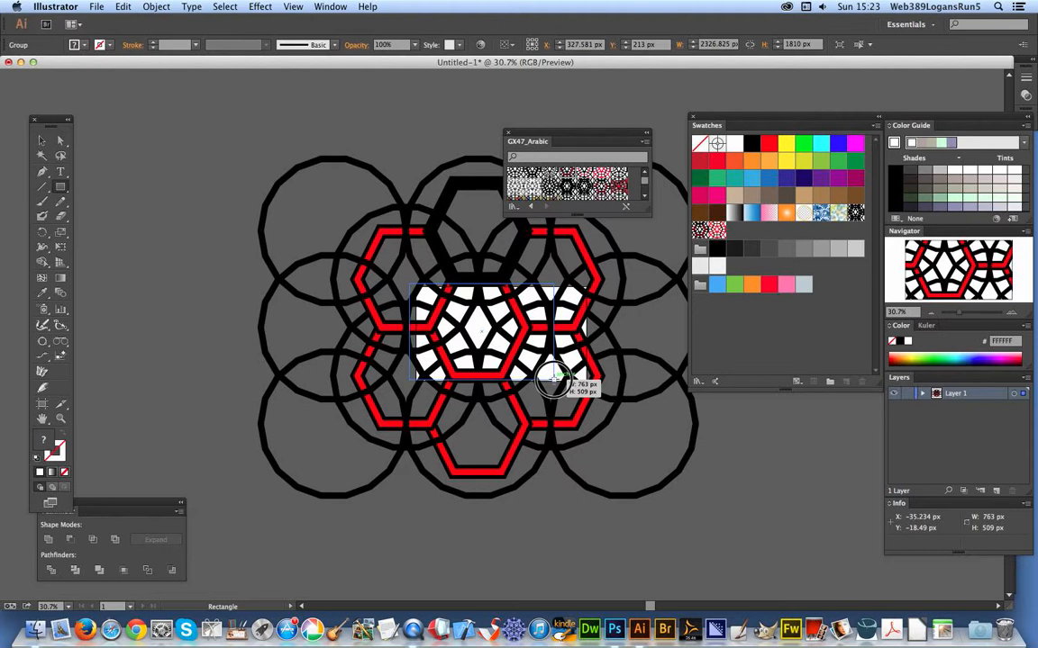
left_click_drag(553, 381, 553, 381)
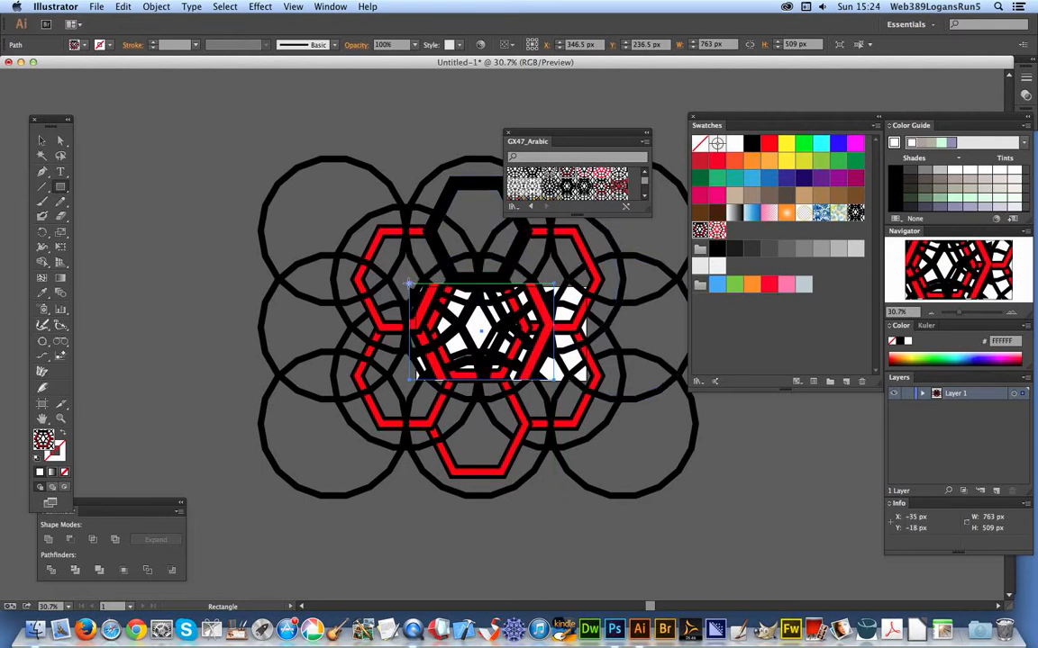
left_click(289, 7)
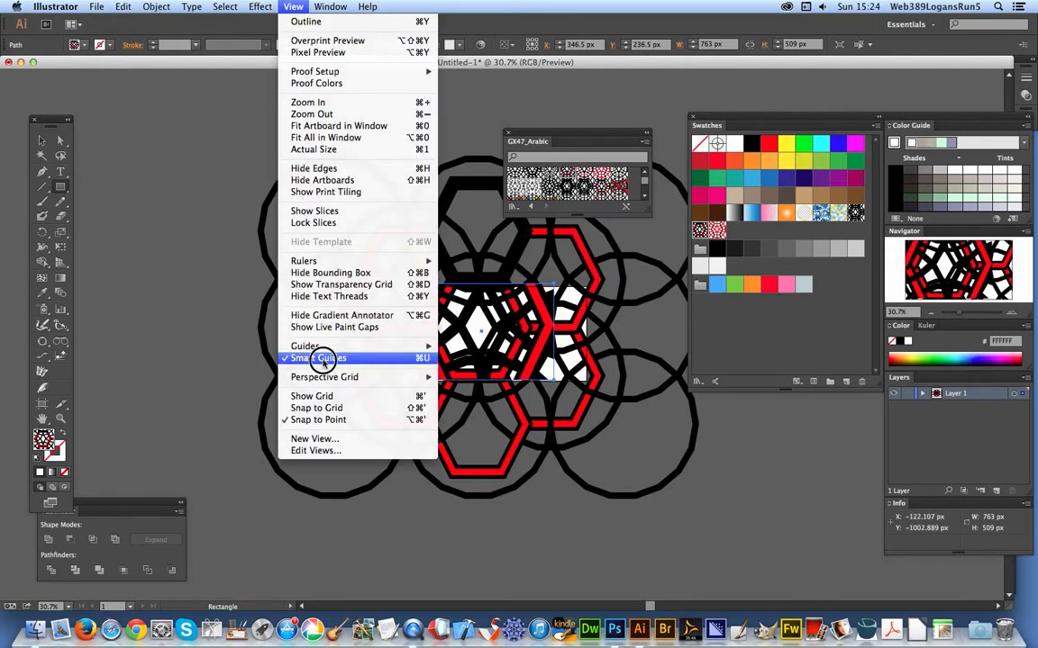
left_click(511, 439)
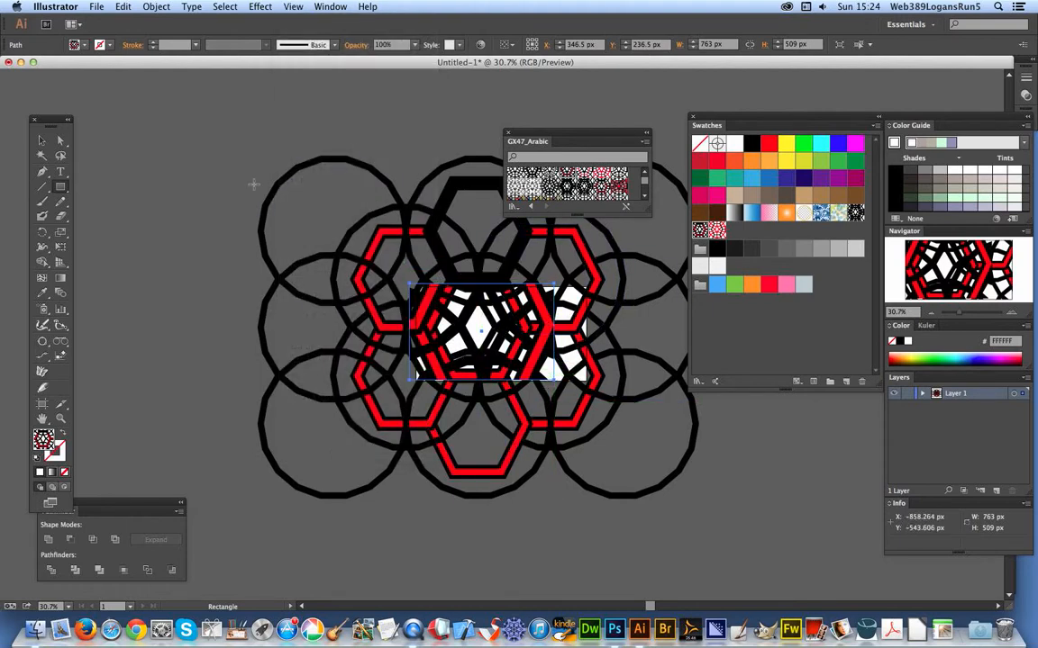
Select the pattern artwork together with the rectangle and make a clipping mask from them
left_click(43, 141)
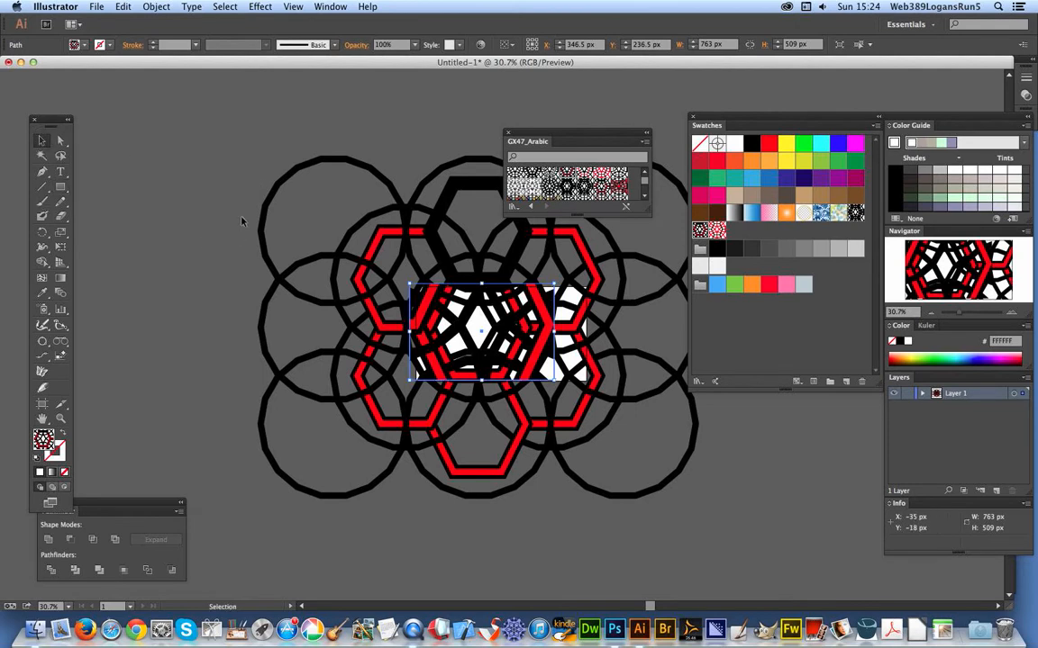
left_click_drag(241, 221, 743, 510)
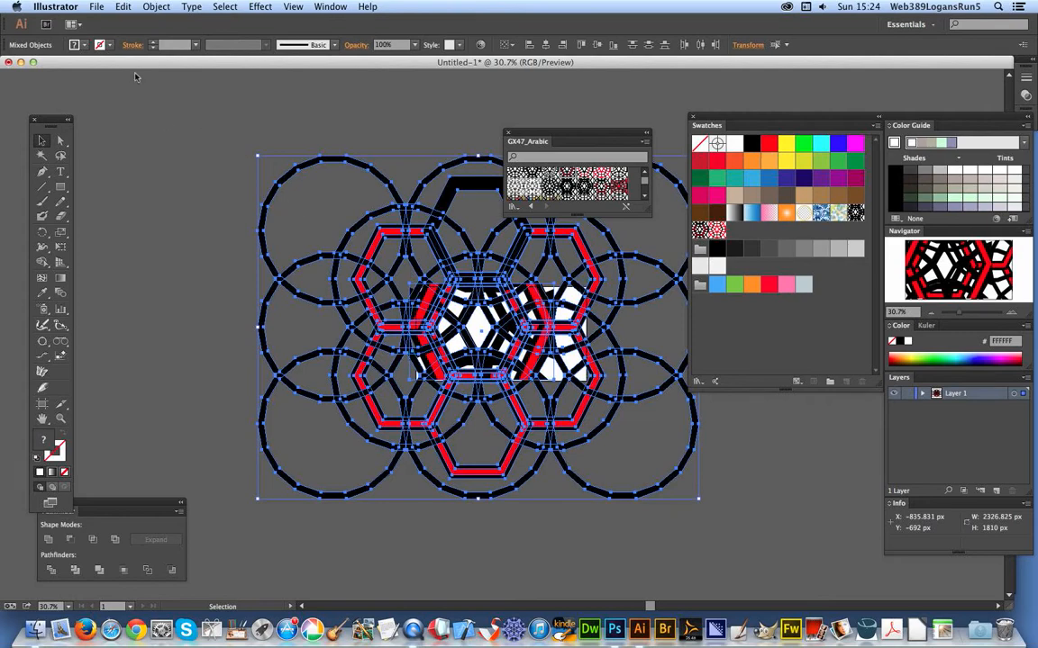
left_click(156, 6)
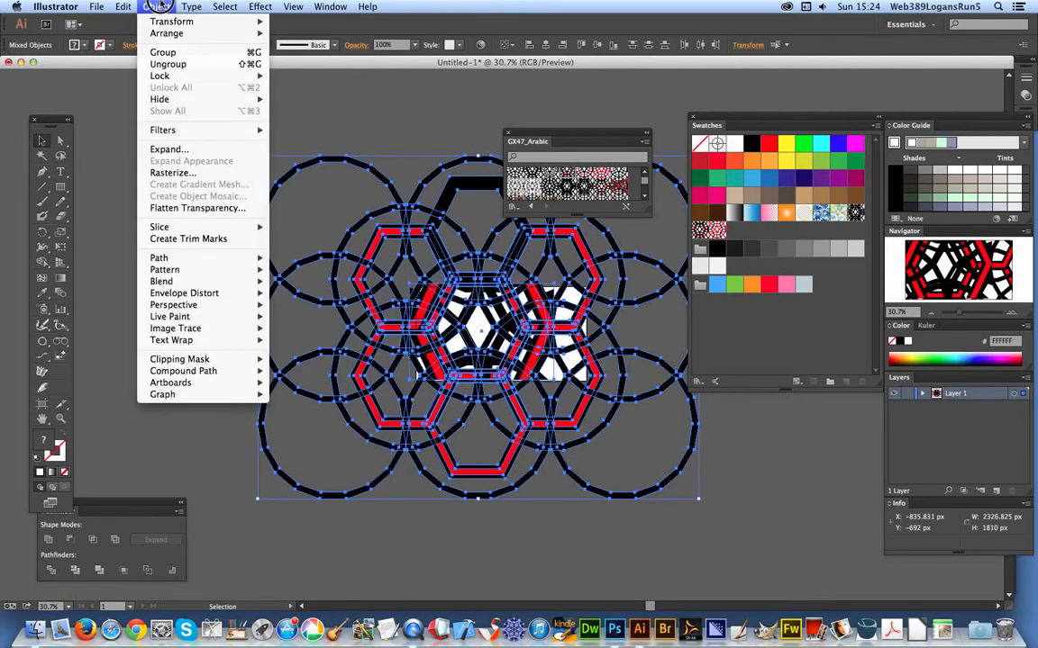
mouse_move(217, 359)
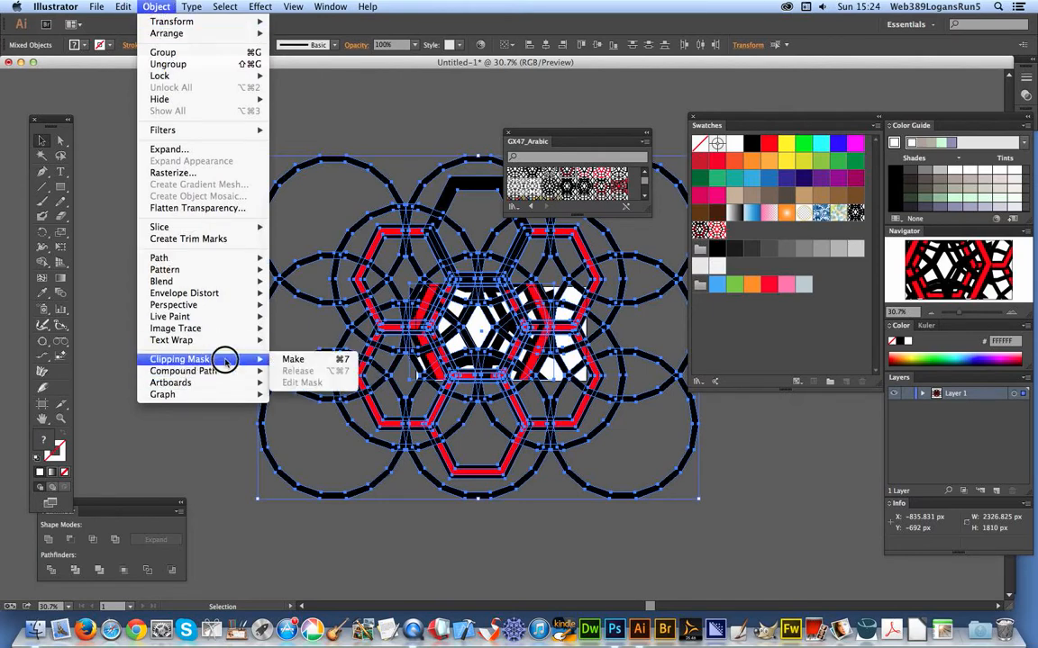
left_click(293, 359)
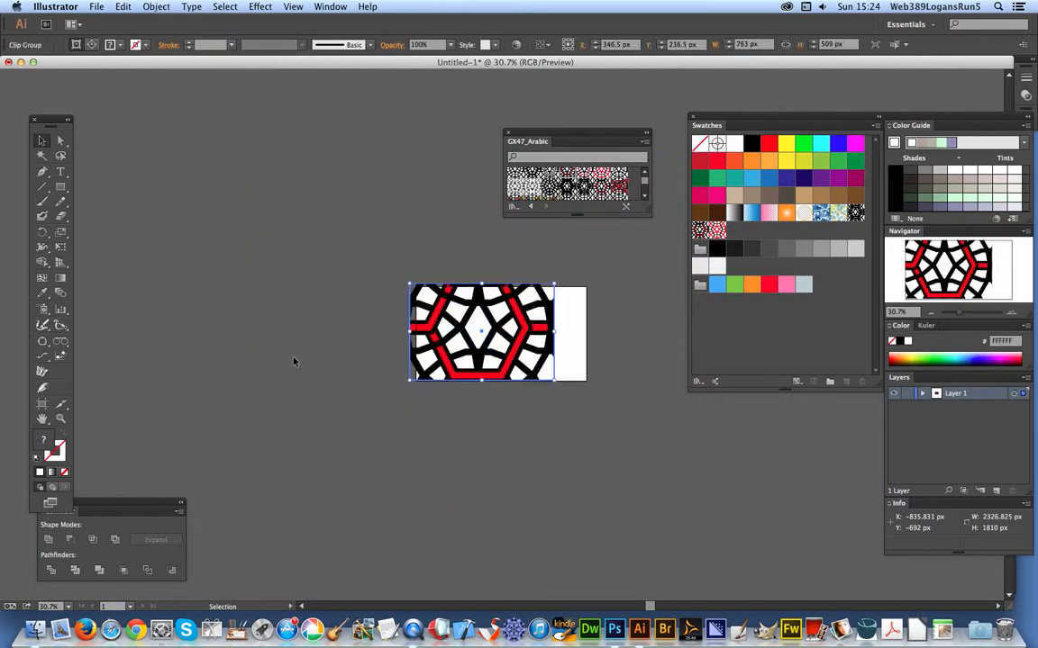
Select the clipped artwork and apply the Pathfinder Crop to trim it to the tile boundary
left_click(372, 241)
left_click_drag(394, 261, 580, 399)
left_click(125, 571)
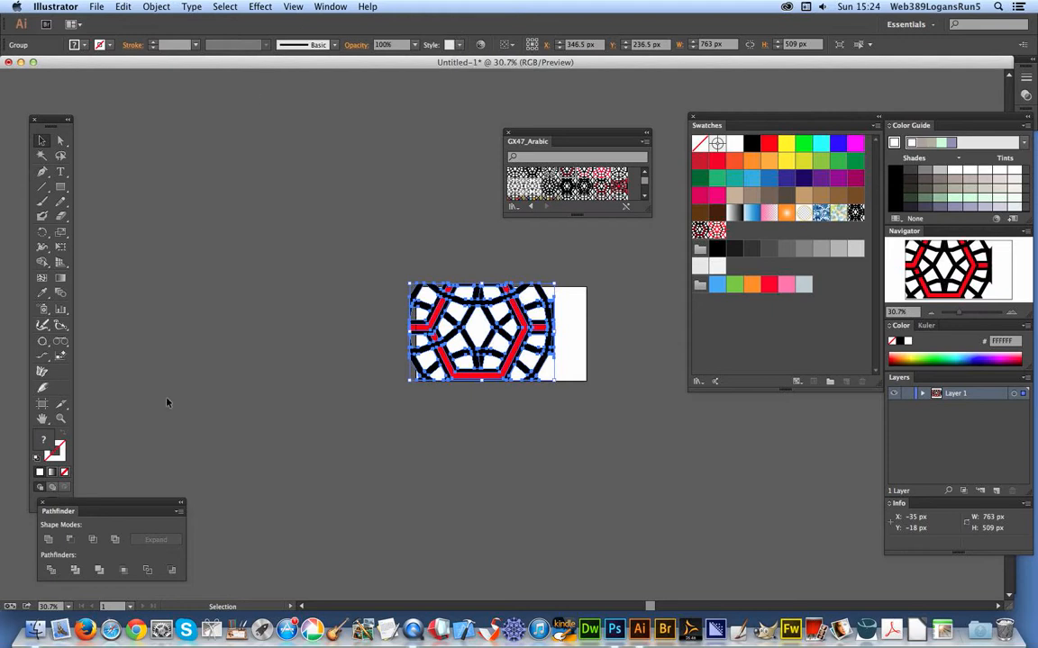
left_click(128, 573)
left_click(330, 6)
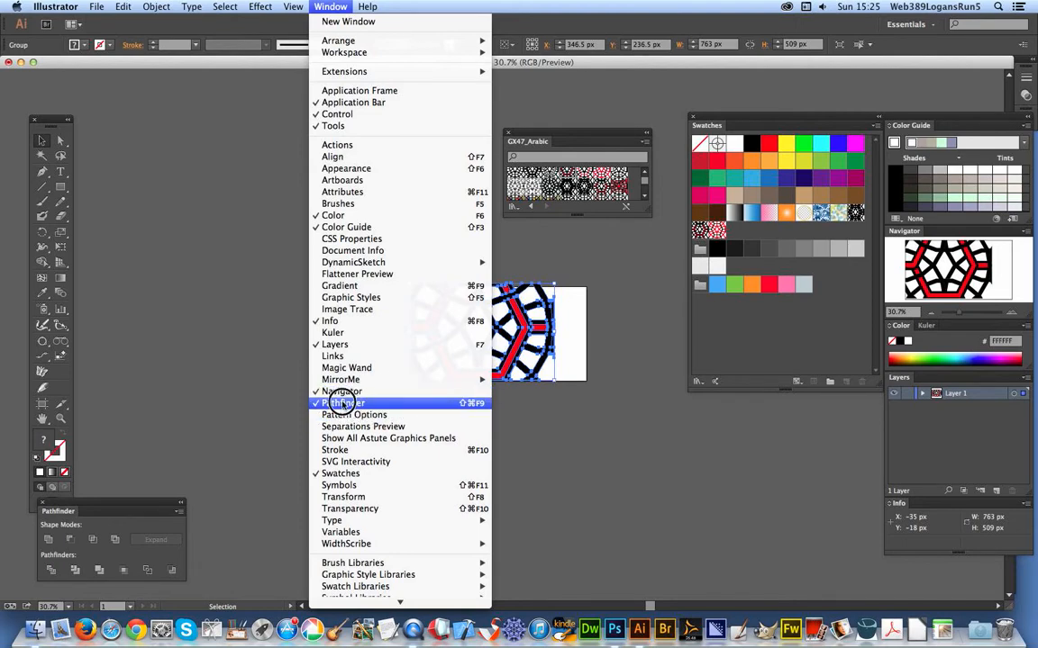
left_click(218, 261)
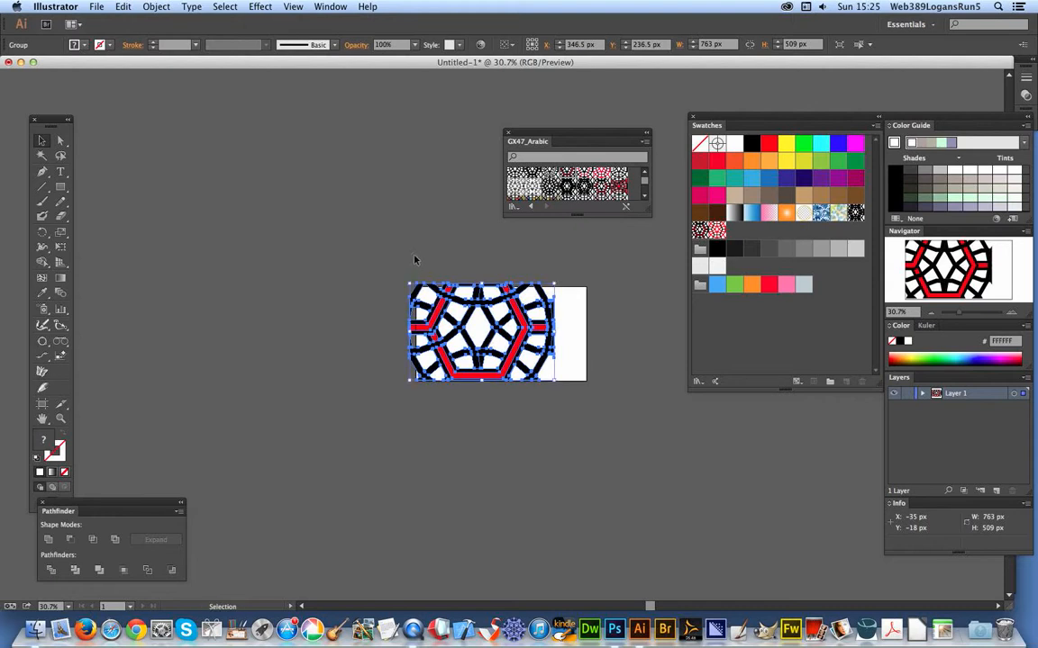
Copy the cropped tile artwork and switch to Photoshop
left_click(122, 6)
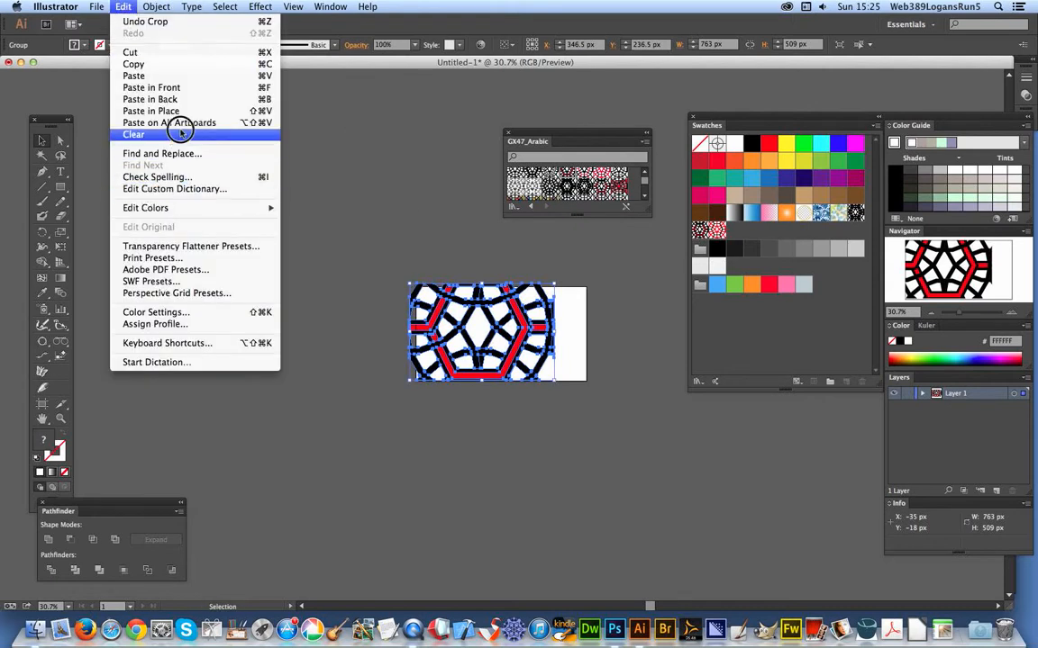
left_click(174, 65)
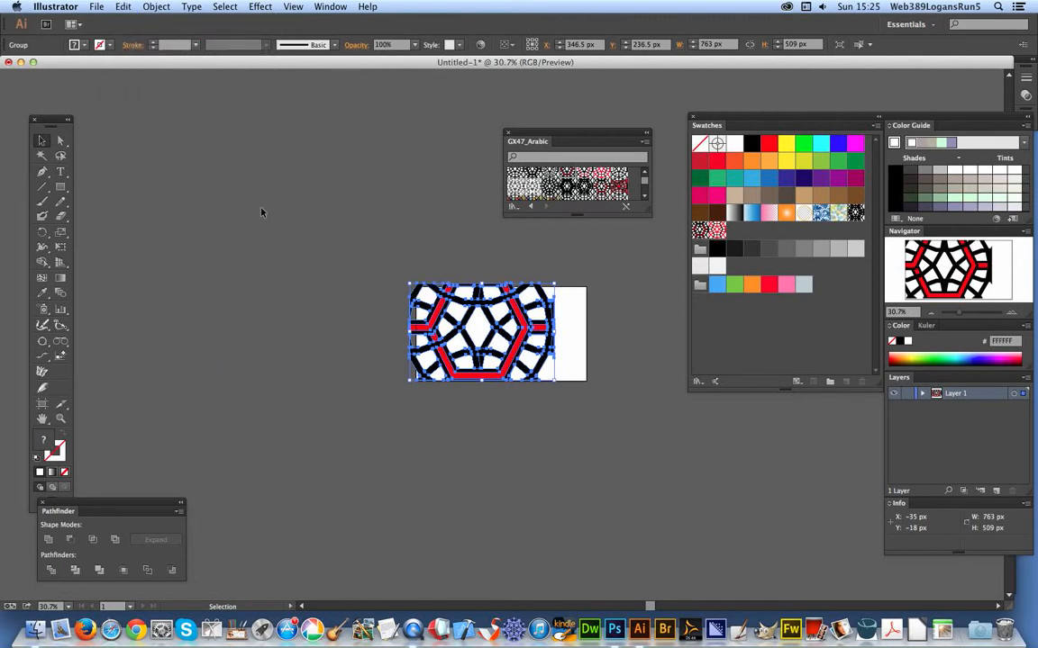
key("super+Tab")
key("super+Tab")
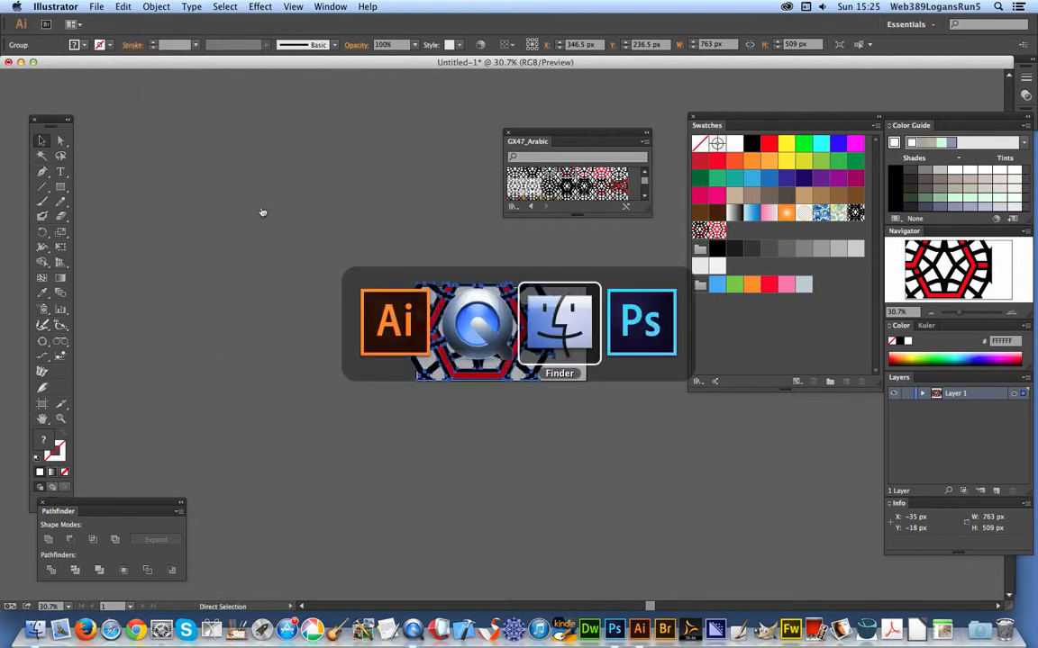
key("super+Tab")
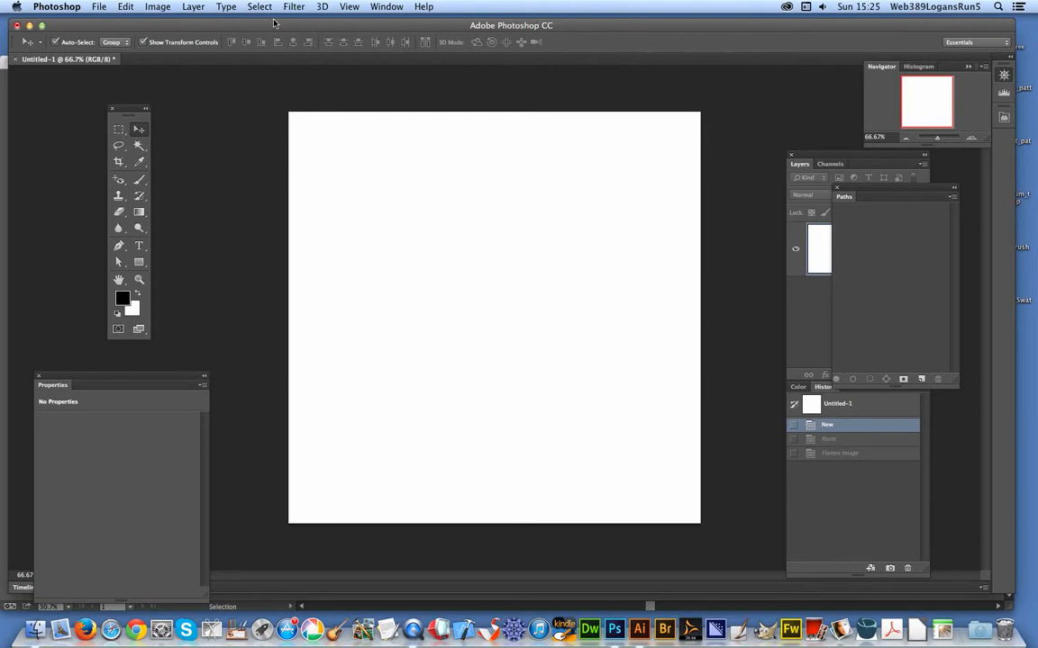
Crop the blank white canvas from below into a landscape format
left_click(118, 161)
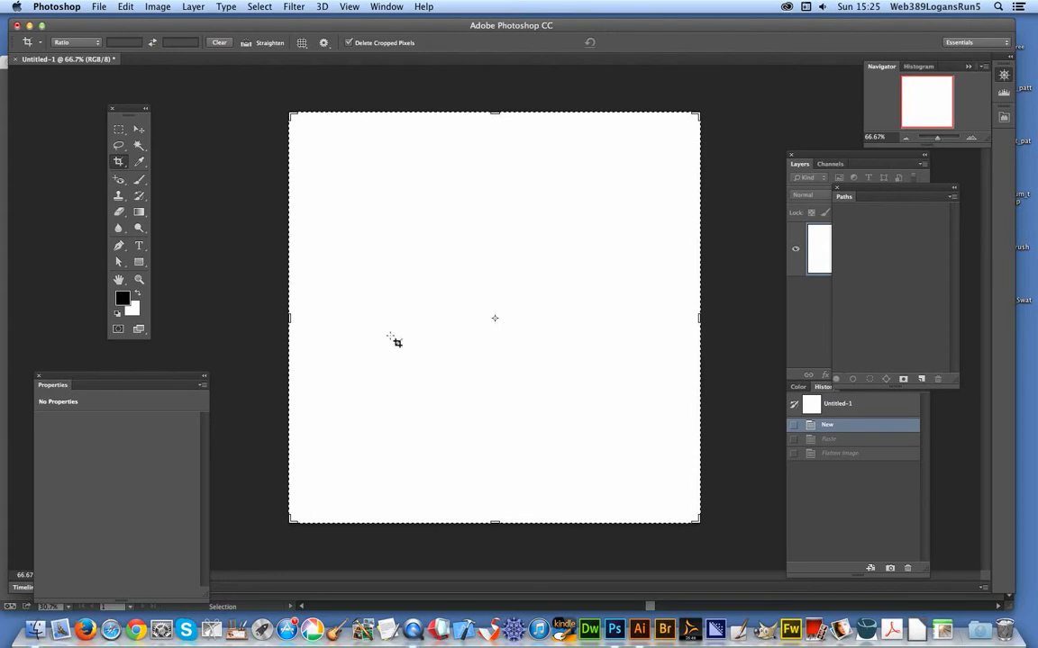
left_click_drag(494, 521, 519, 434)
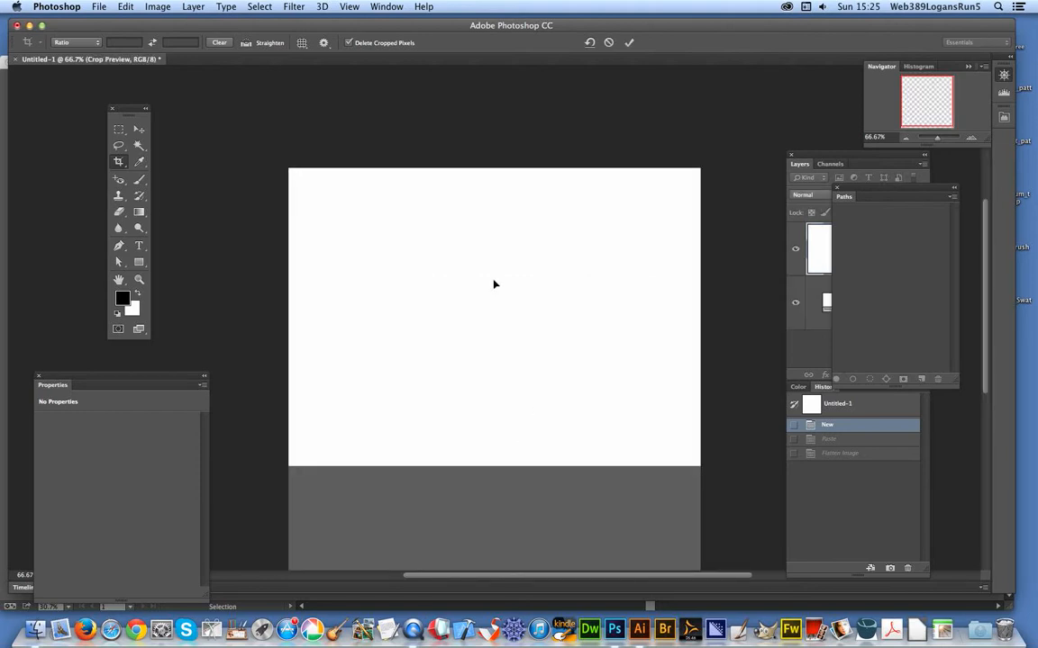
key("Return")
left_click(140, 130)
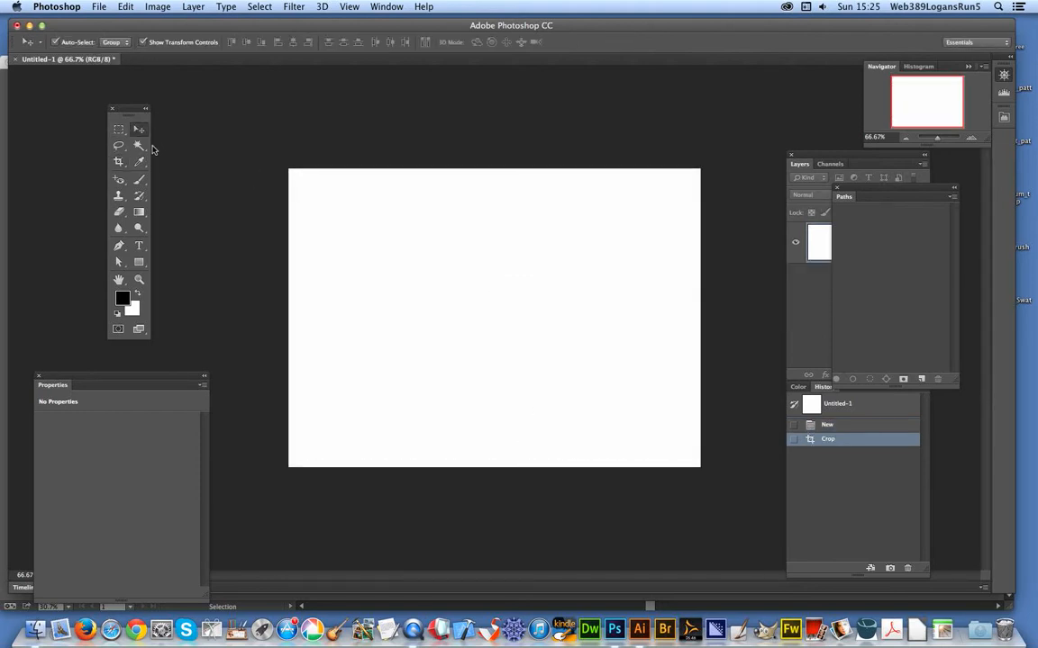
Paste the tile as a Smart Object and stretch it to fill the canvas, about 131% wide and 142% high
key("super+v")
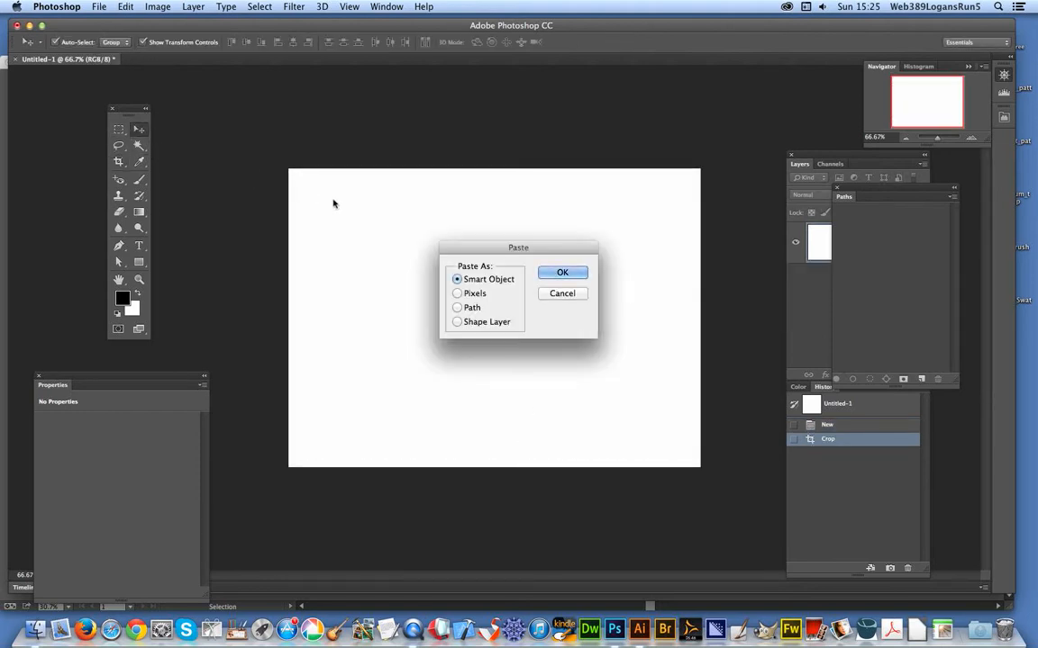
left_click(562, 272)
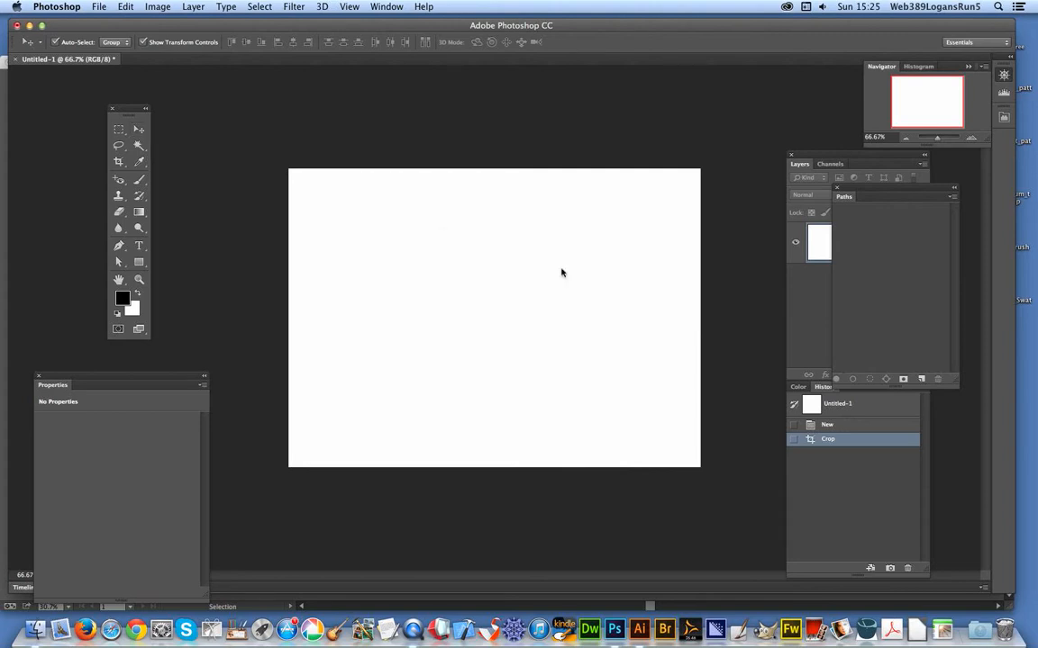
left_click_drag(404, 228, 361, 186)
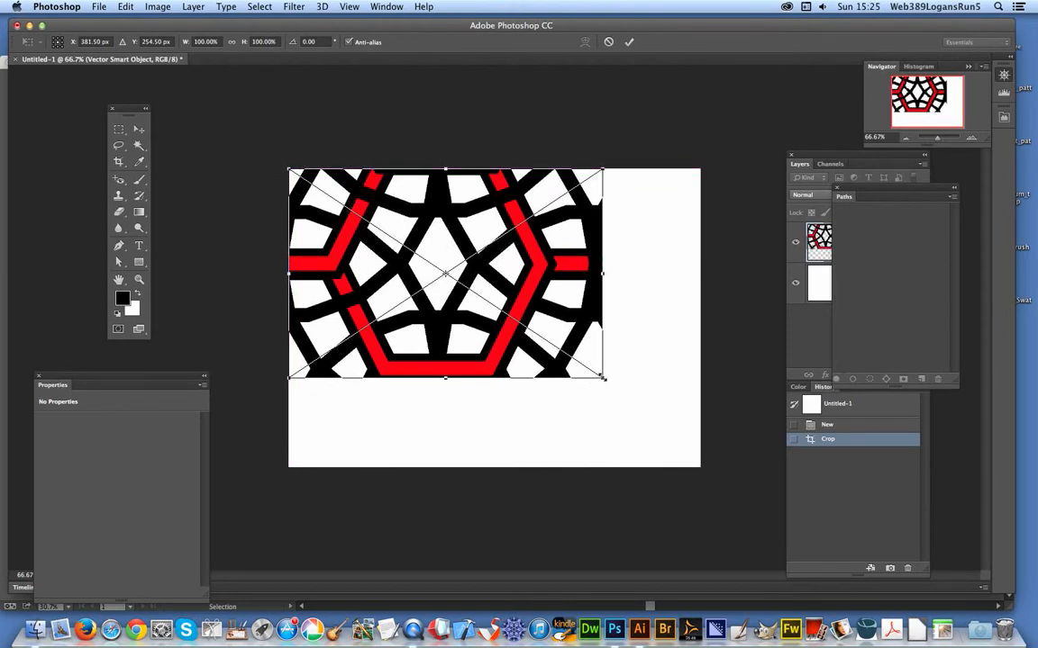
left_click_drag(601, 381, 701, 467)
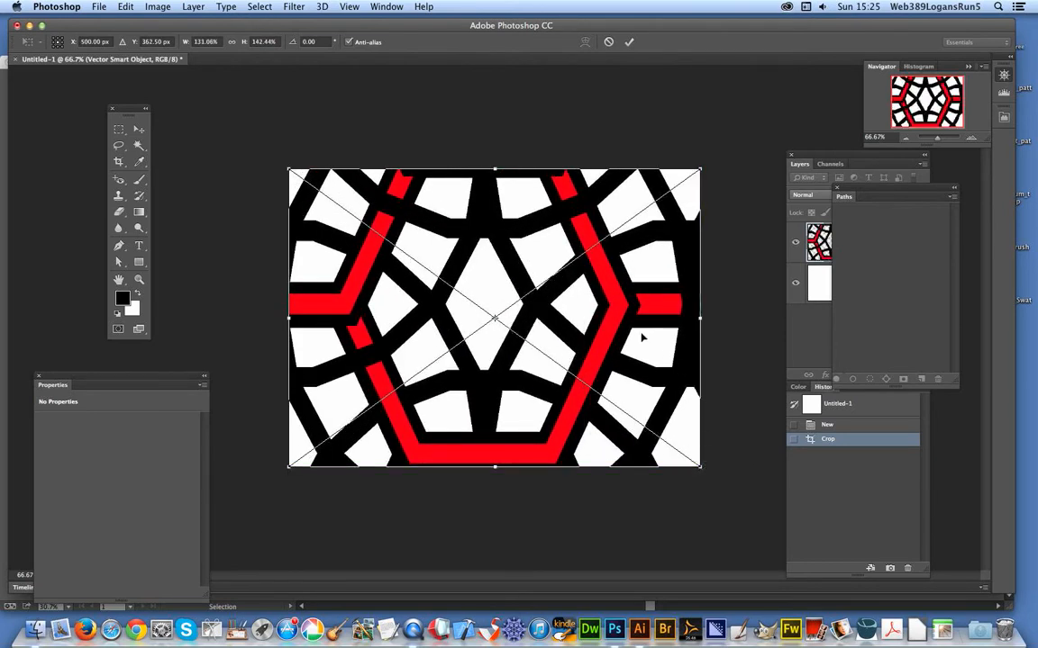
key("Return")
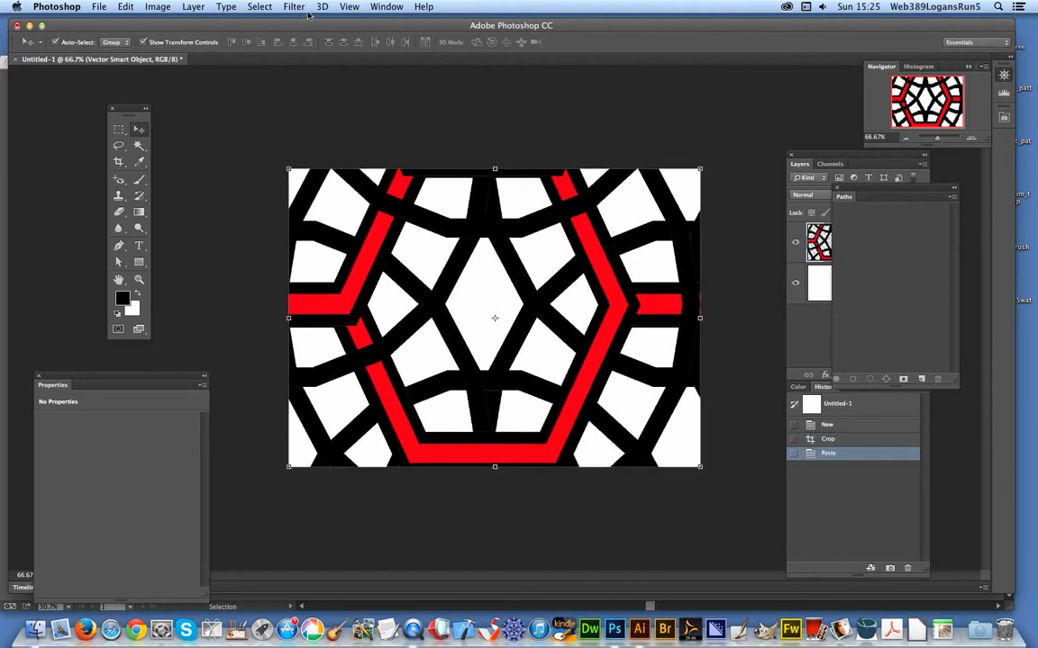
left_click(349, 7)
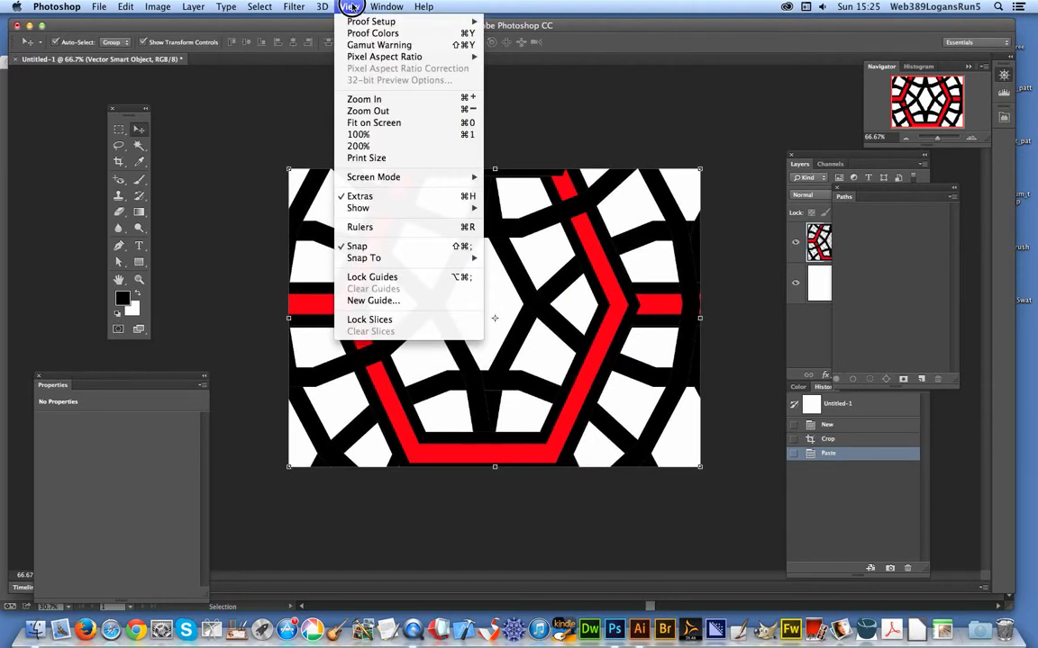
mouse_move(397, 208)
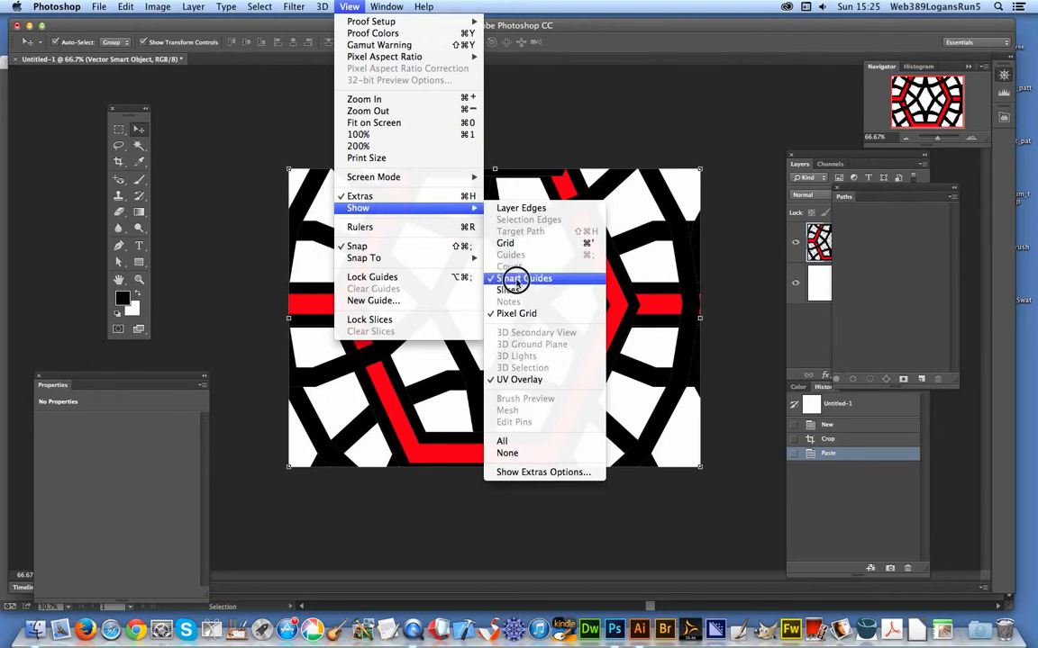
mouse_move(440, 259)
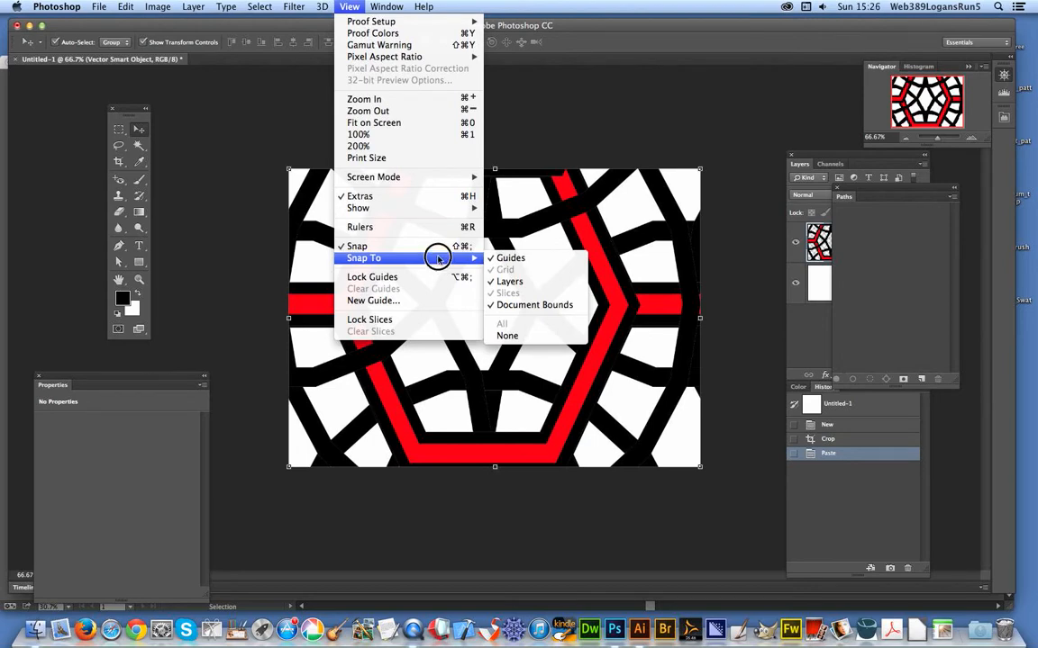
left_click(270, 204)
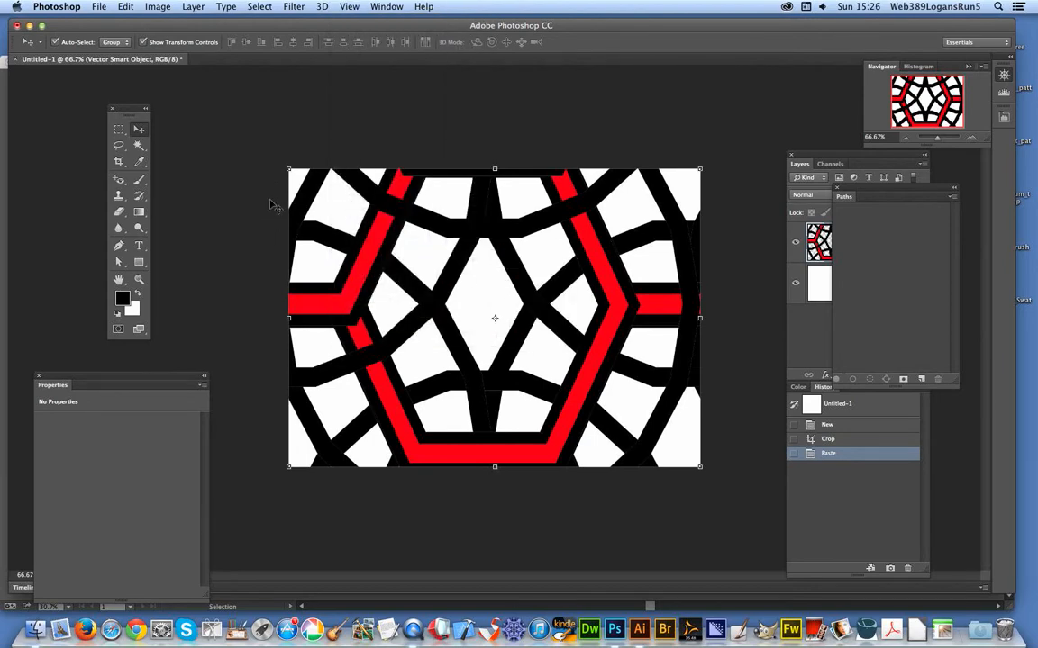
Flatten the image into a single layer
left_click(193, 6)
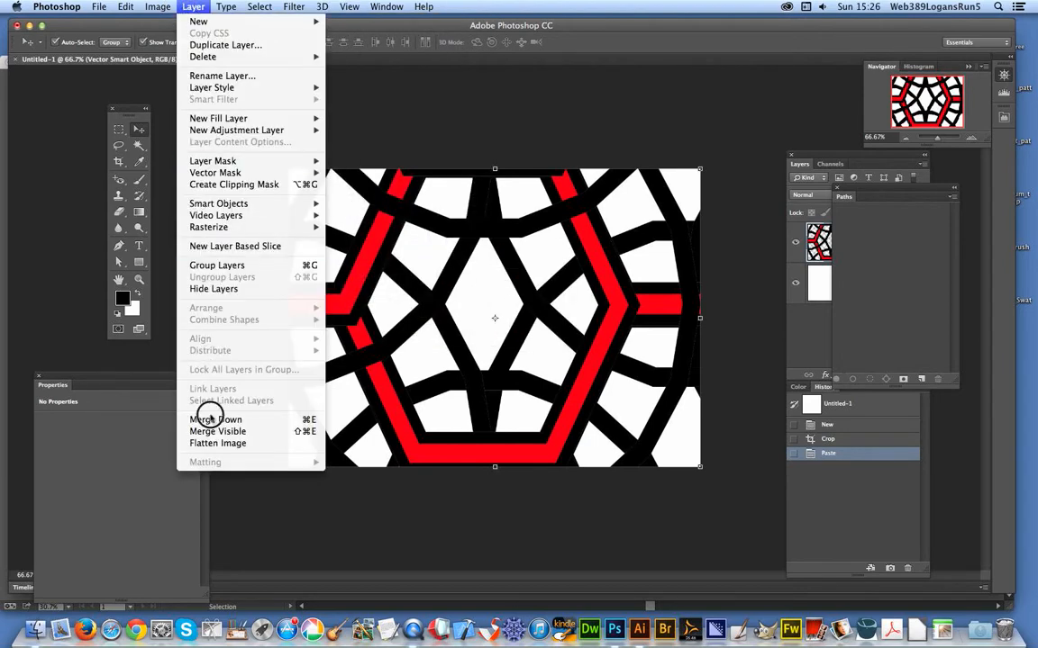
left_click(217, 443)
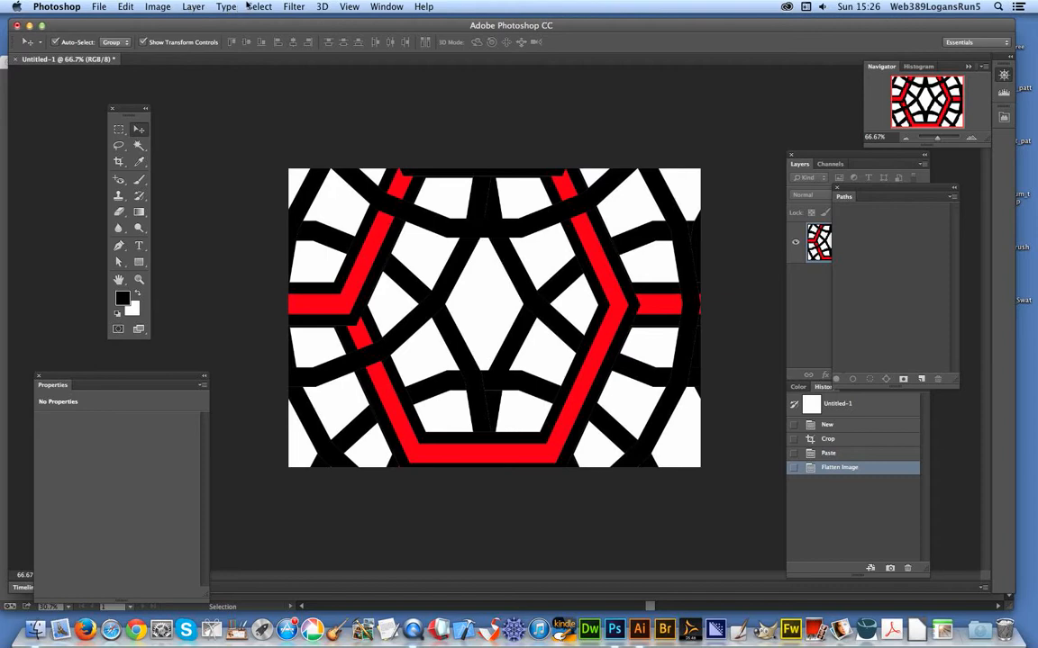
Define the flattened tile image as a new pattern, keeping the suggested name Pattern 5
left_click(125, 7)
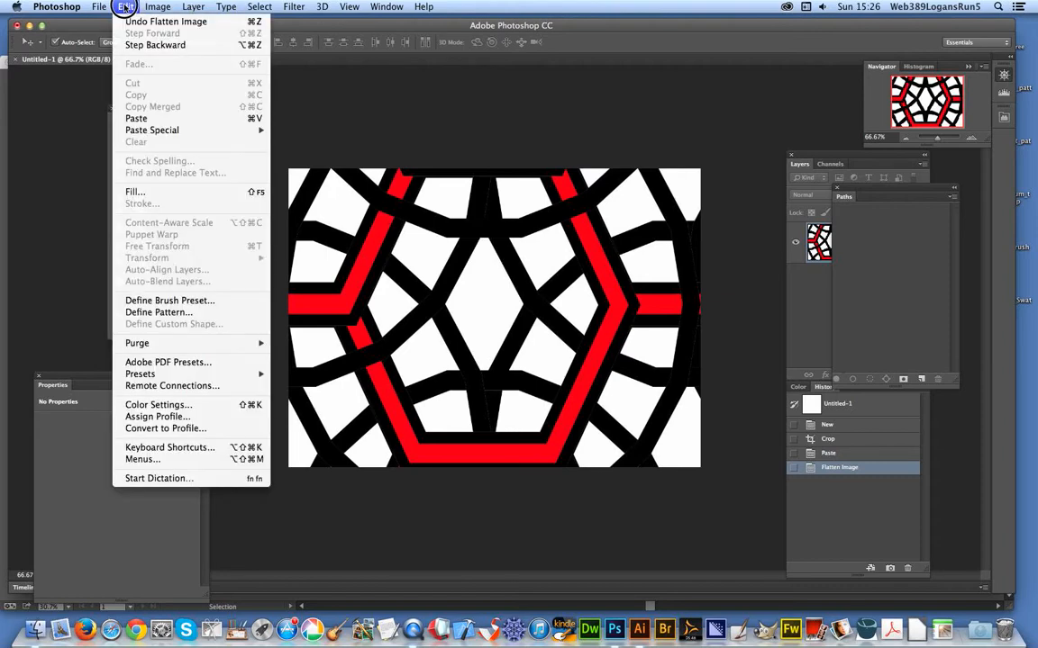
left_click(160, 312)
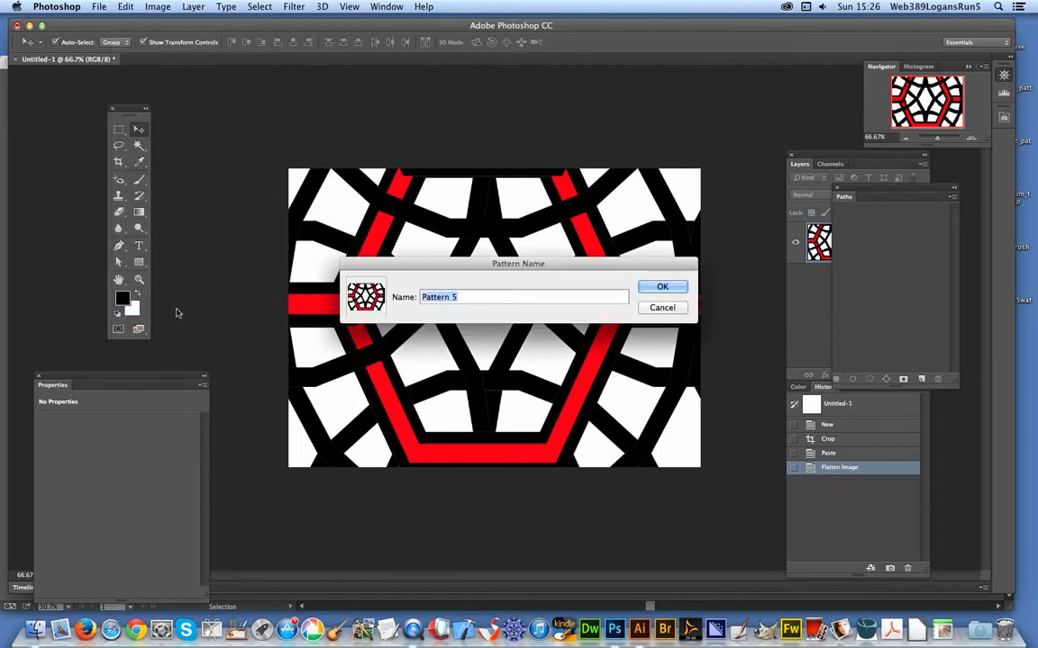
left_click(664, 287)
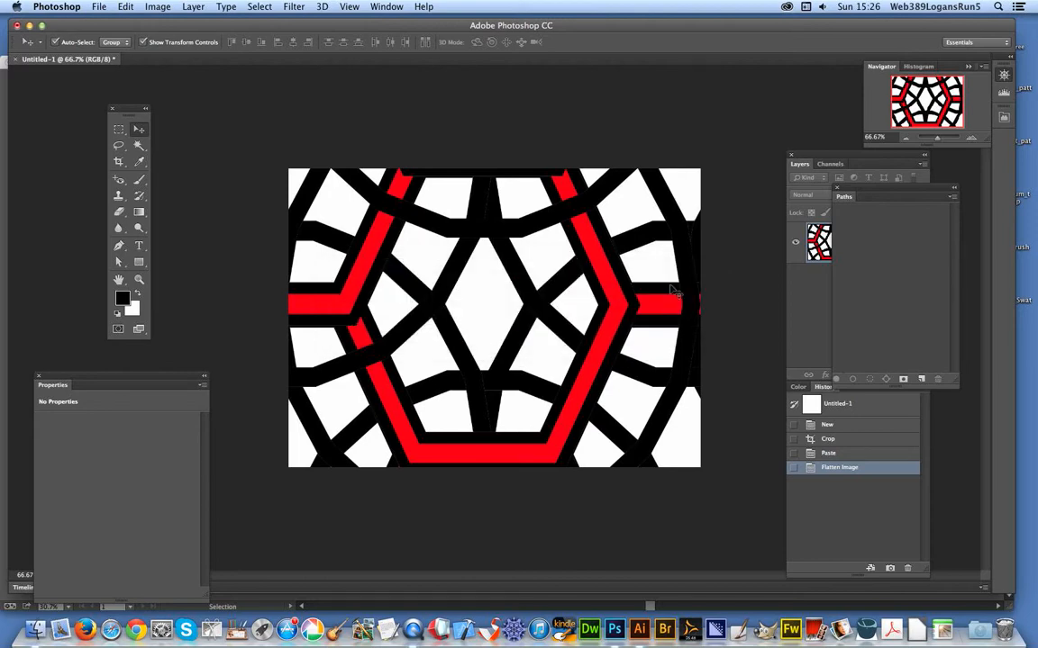
Add a pattern fill layer using the new tile pattern at 25% scale, linked with the layer
left_click(172, 6)
mouse_move(190, 7)
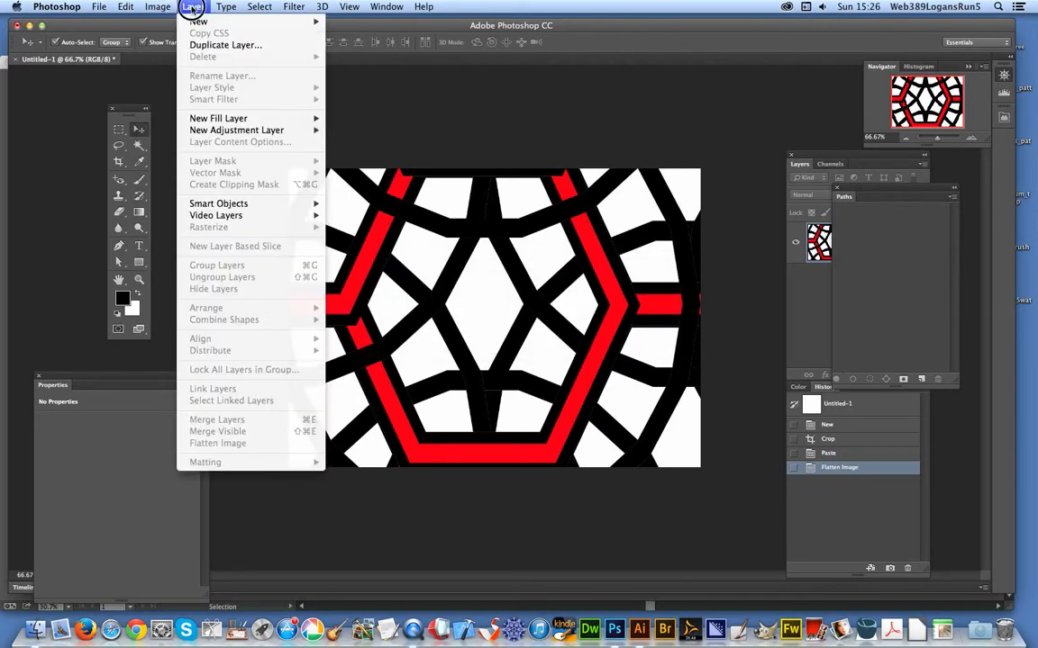
mouse_move(305, 121)
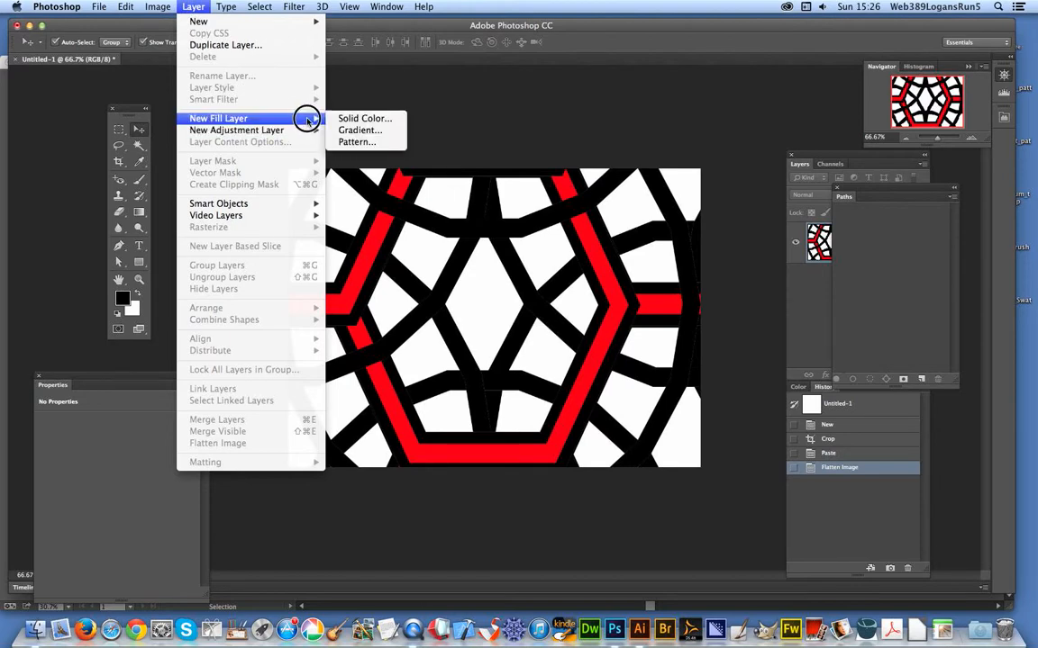
left_click(357, 142)
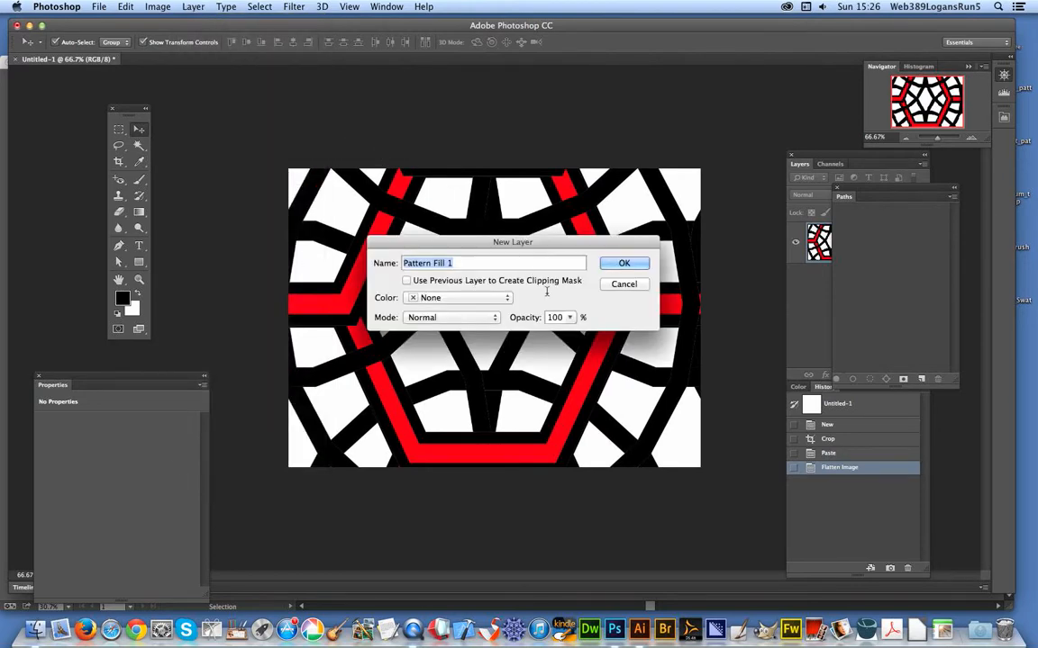
left_click(618, 264)
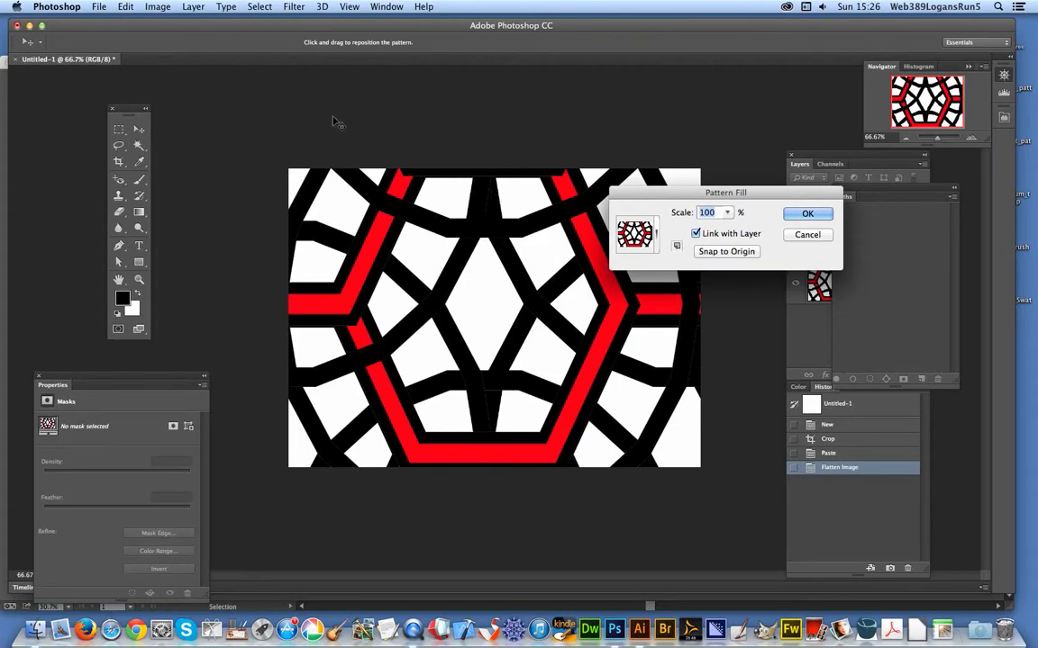
type("25")
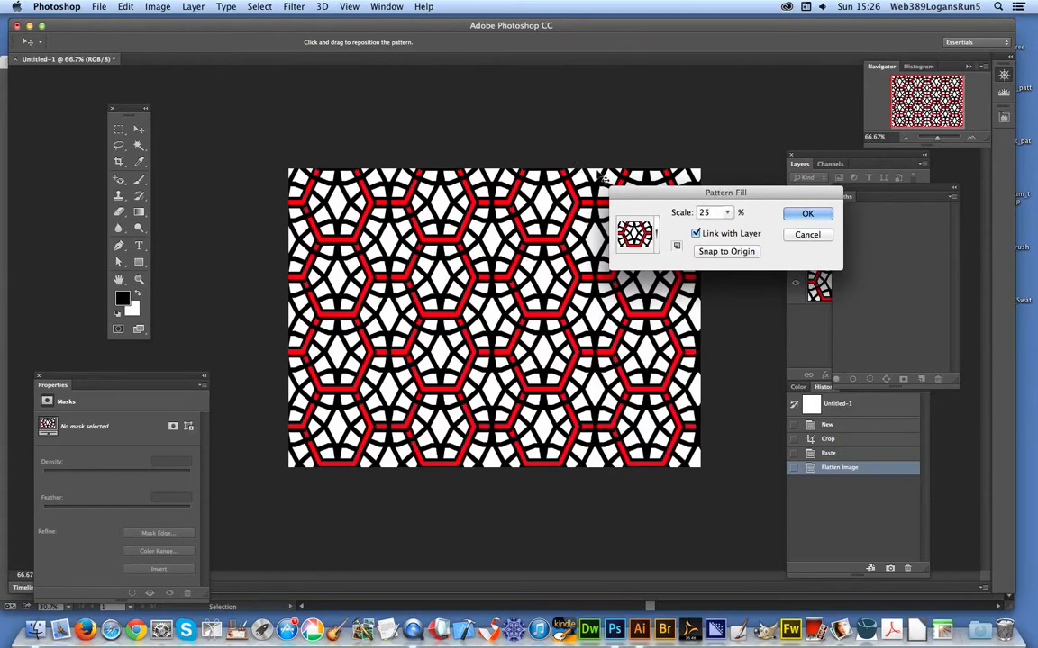
left_click(808, 214)
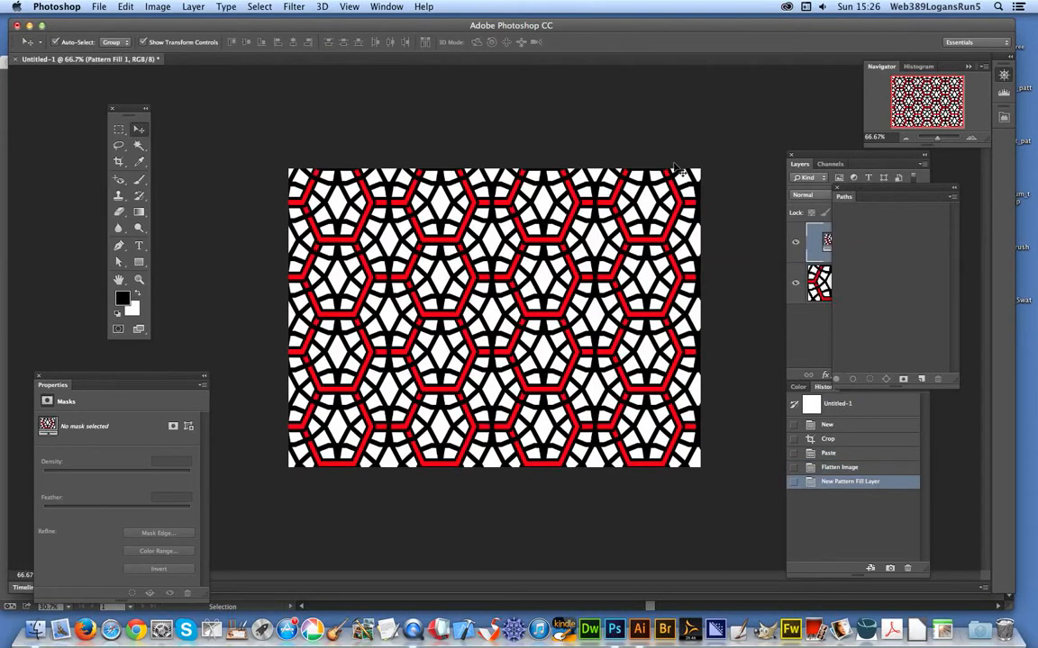